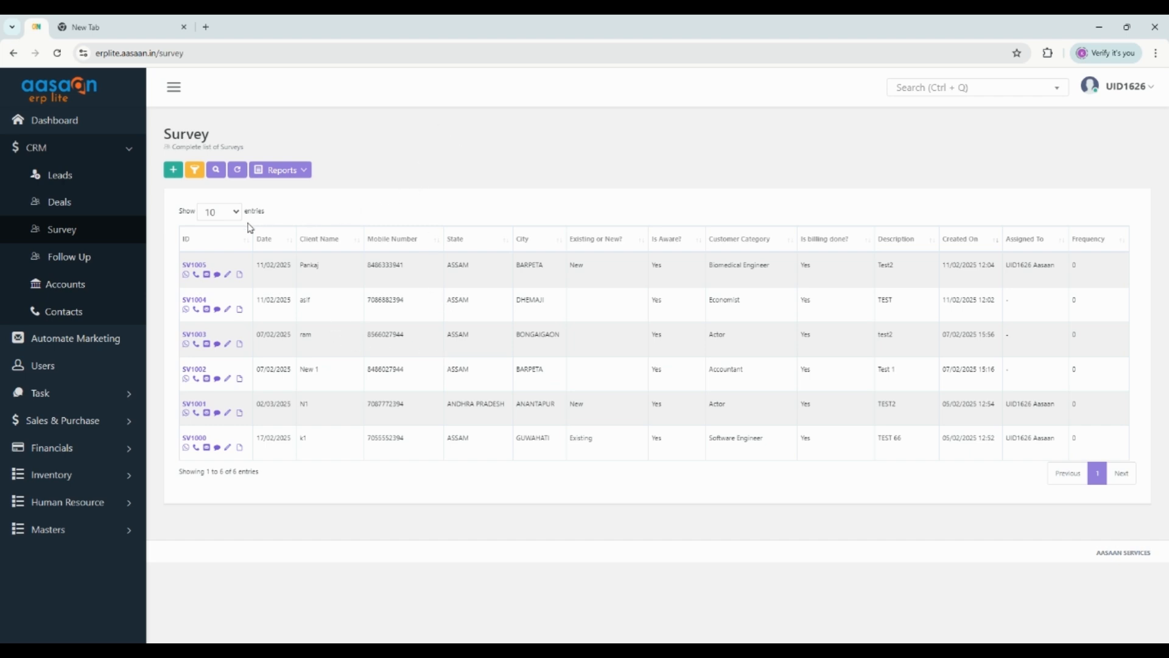
Start a new survey record and set its date to 06/03/2025.
{"action": "left_click", "coordinate": [172, 172]}
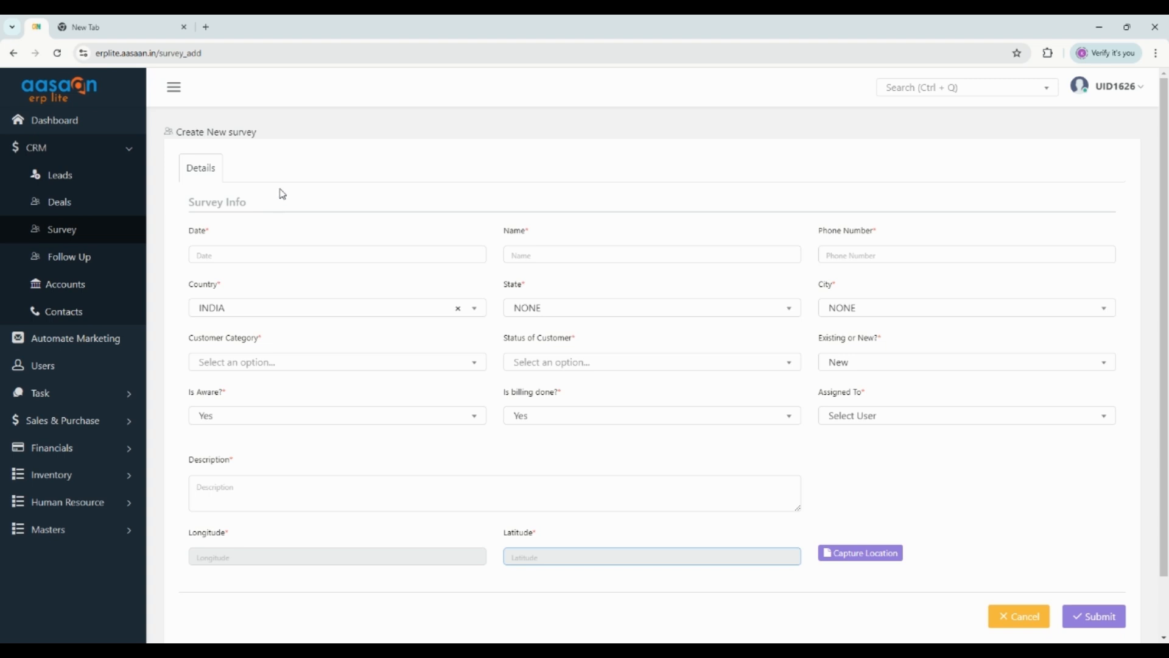
{"action": "left_click", "coordinate": [274, 253]}
{"action": "left_click", "coordinate": [273, 141]}
Enter "Test name" as the survey's name and fill in the customer's phone number.
{"action": "left_click", "coordinate": [545, 252]}
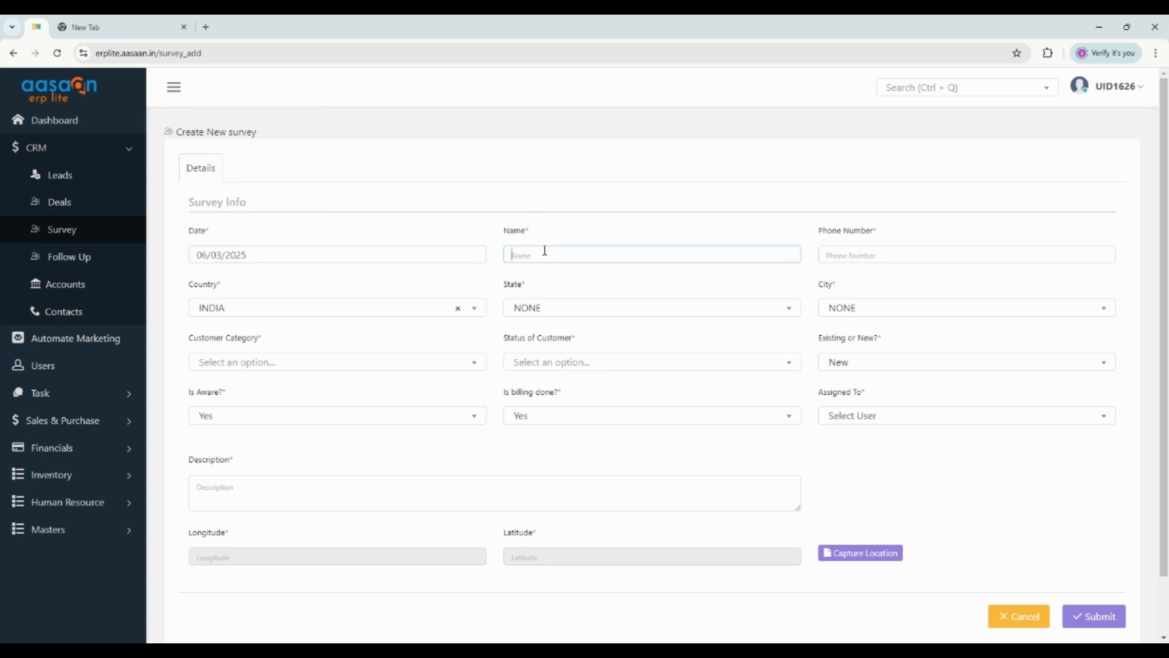
{"action": "type", "text": "Test name"}
{"action": "key", "text": "BackSpace"}
{"action": "type", "text": "me"}
{"action": "left_click", "coordinate": [836, 256]}
{"action": "type", "text": "123456"}
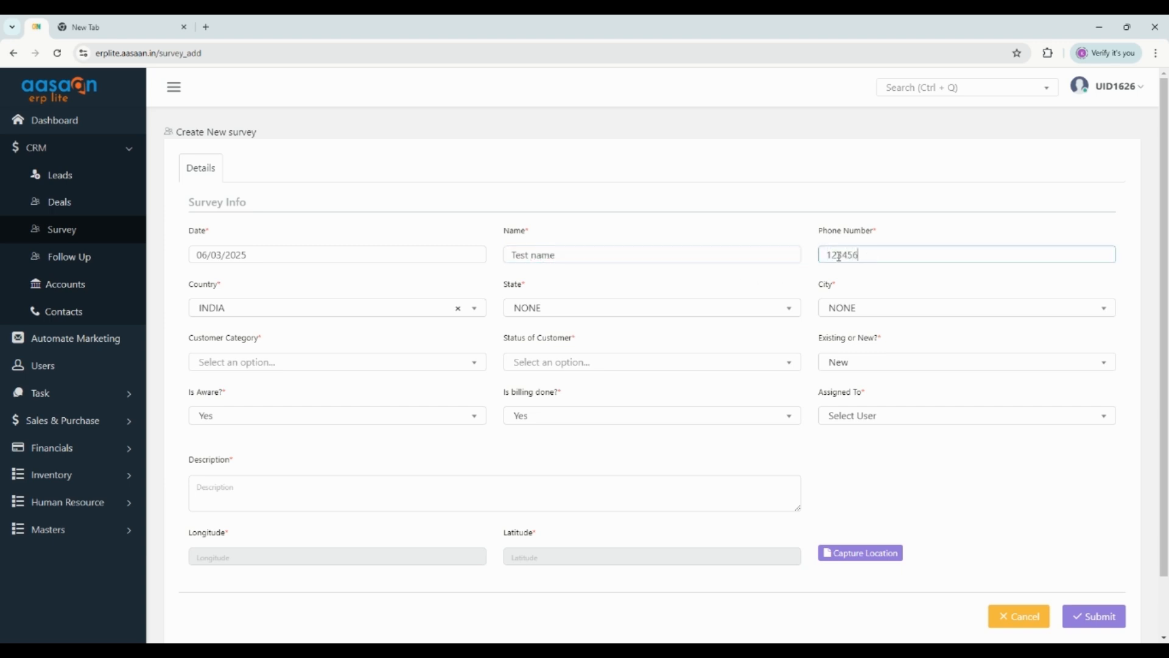
{"action": "type", "text": "7891"}
Set the survey's state to ASSAM and its city to BARPETA.
{"action": "left_click", "coordinate": [536, 314]}
{"action": "type", "text": "asa"}
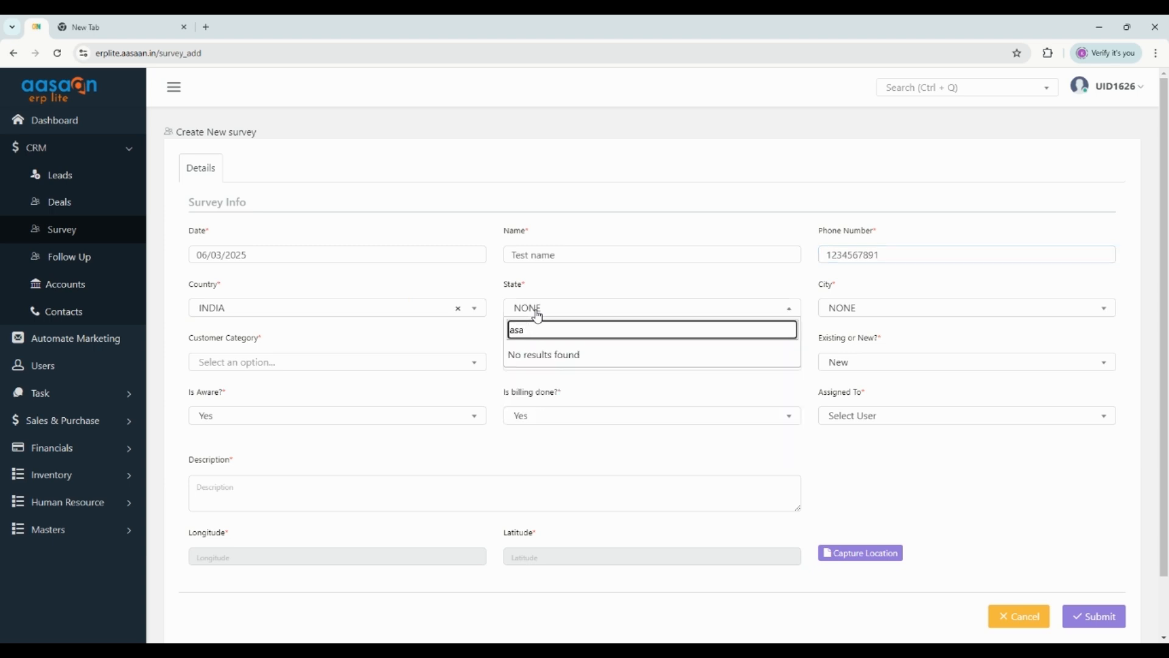
{"action": "key", "text": "BackSpace"}
{"action": "type", "text": "sam"}
{"action": "key", "text": "Return"}
{"action": "left_click", "coordinate": [871, 318]}
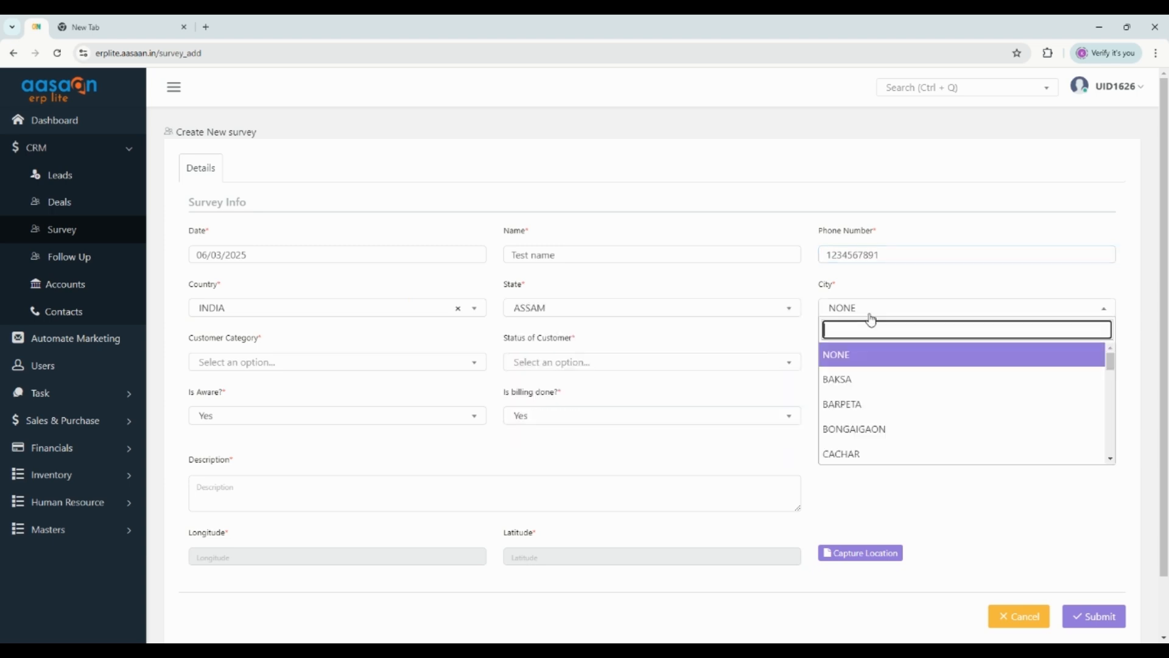
{"action": "left_click", "coordinate": [871, 314]}
{"action": "left_click", "coordinate": [830, 312]}
{"action": "left_click", "coordinate": [851, 404]}
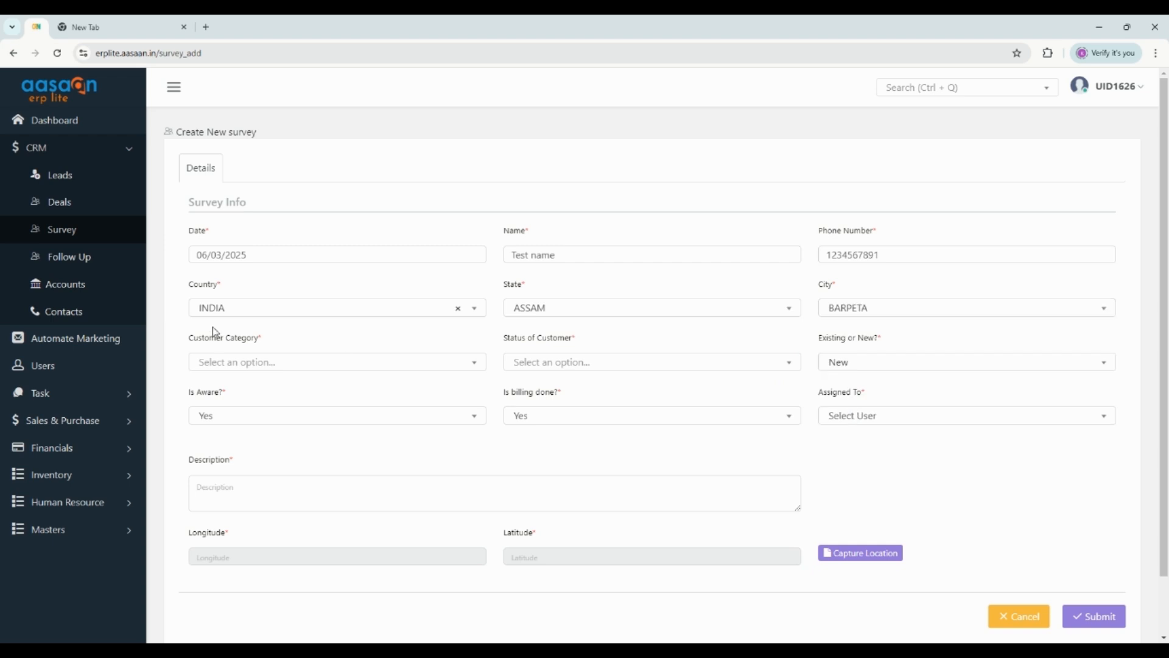
Set the customer category to Accountant.
{"action": "left_click", "coordinate": [237, 365]}
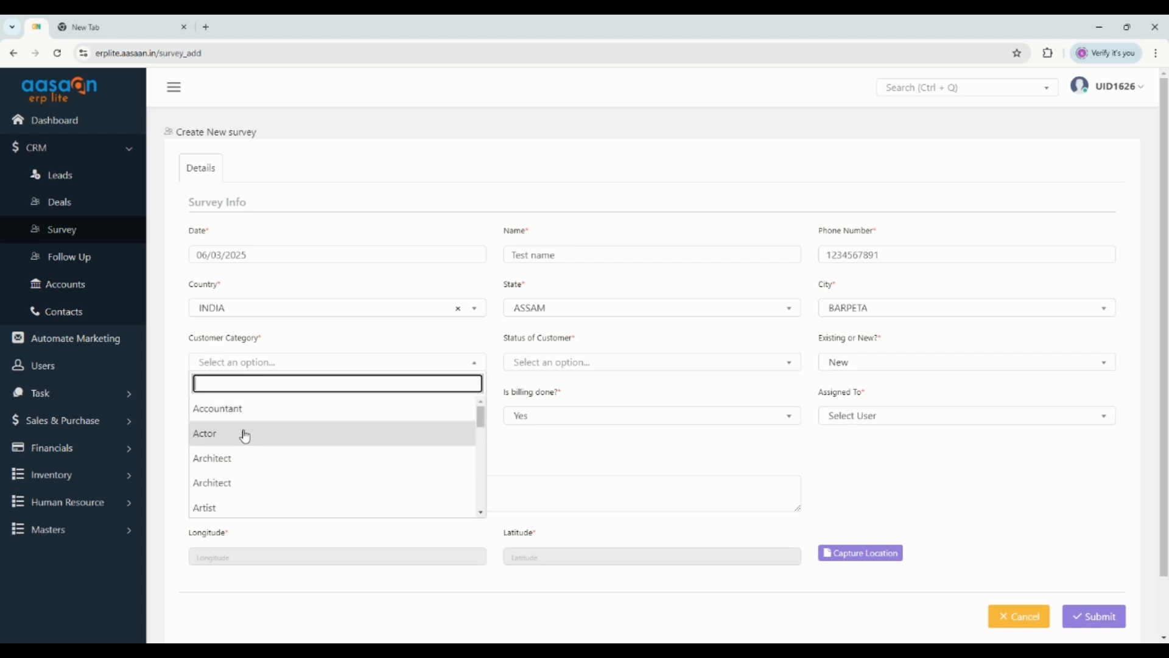
{"action": "left_click", "coordinate": [253, 411]}
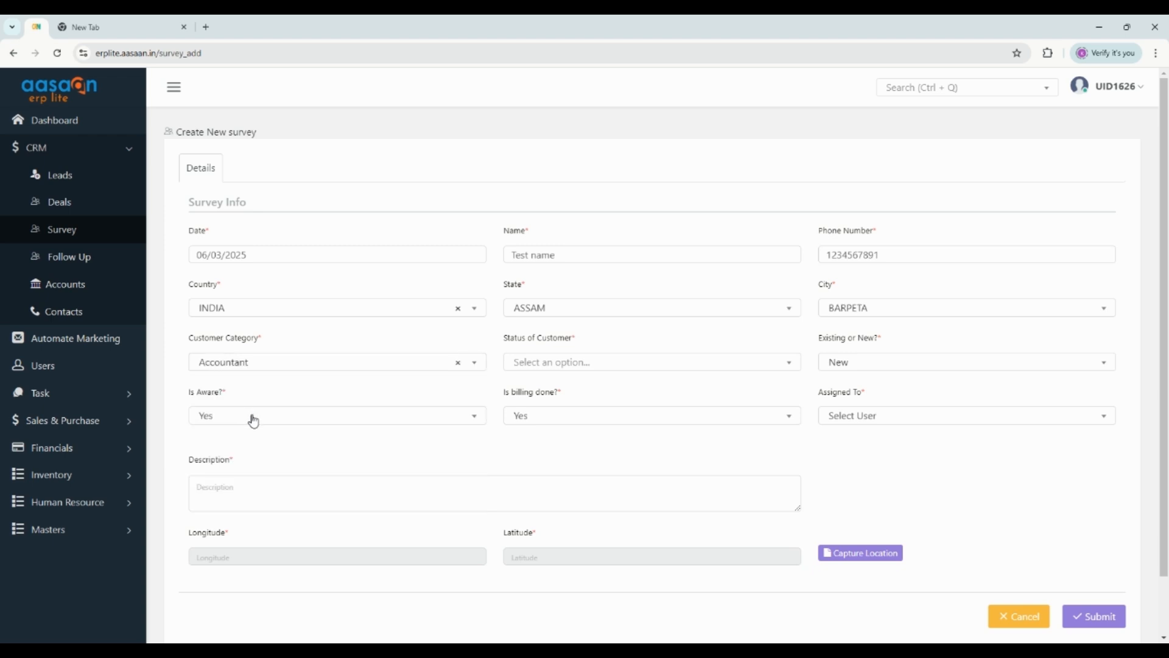
{"action": "left_click", "coordinate": [370, 364]}
{"action": "scroll", "coordinate": [268, 420], "scroll_direction": "down", "scroll_amount": 10}
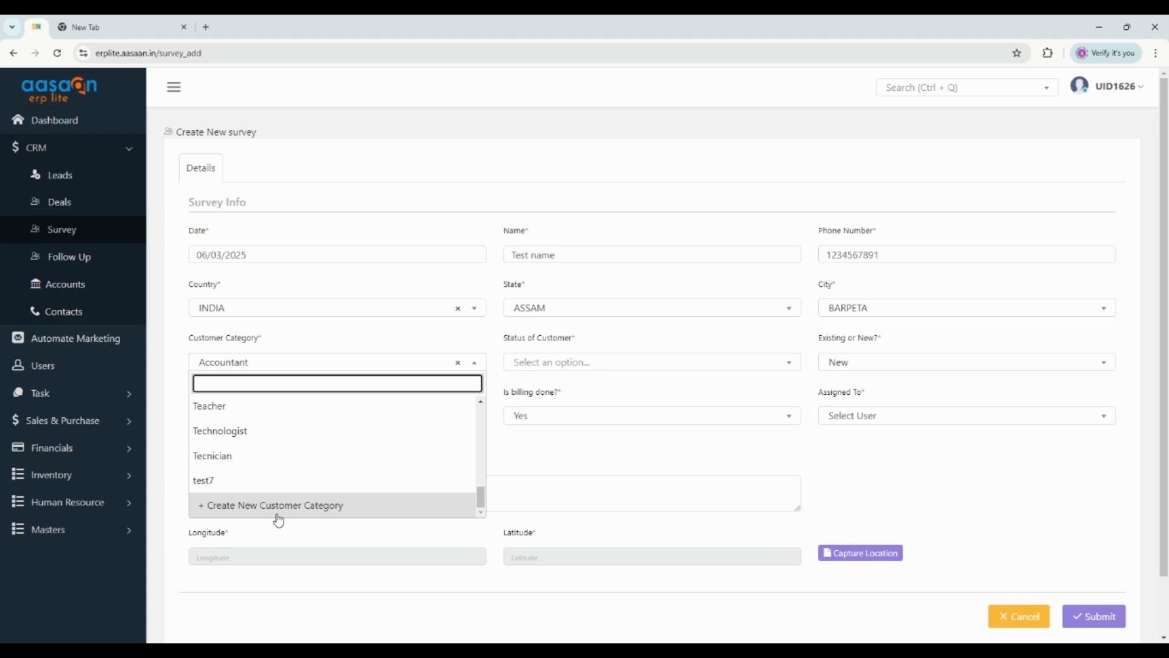
{"action": "left_click", "coordinate": [558, 466]}
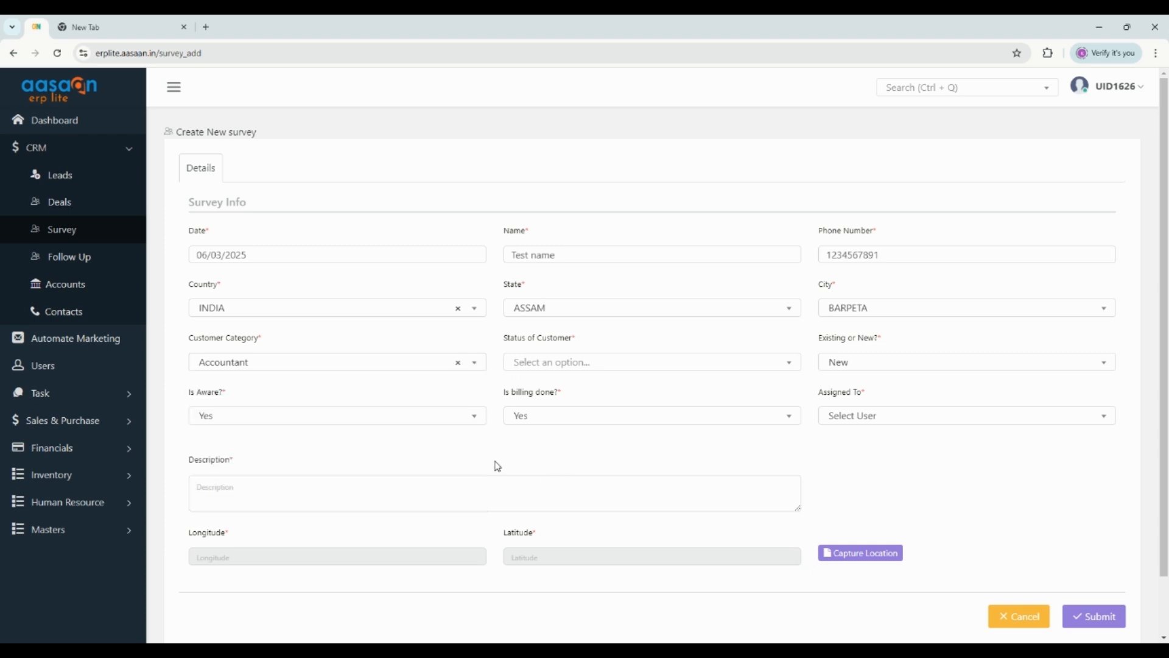
Set the status of the customer to HOT.
{"action": "left_click", "coordinate": [534, 368]}
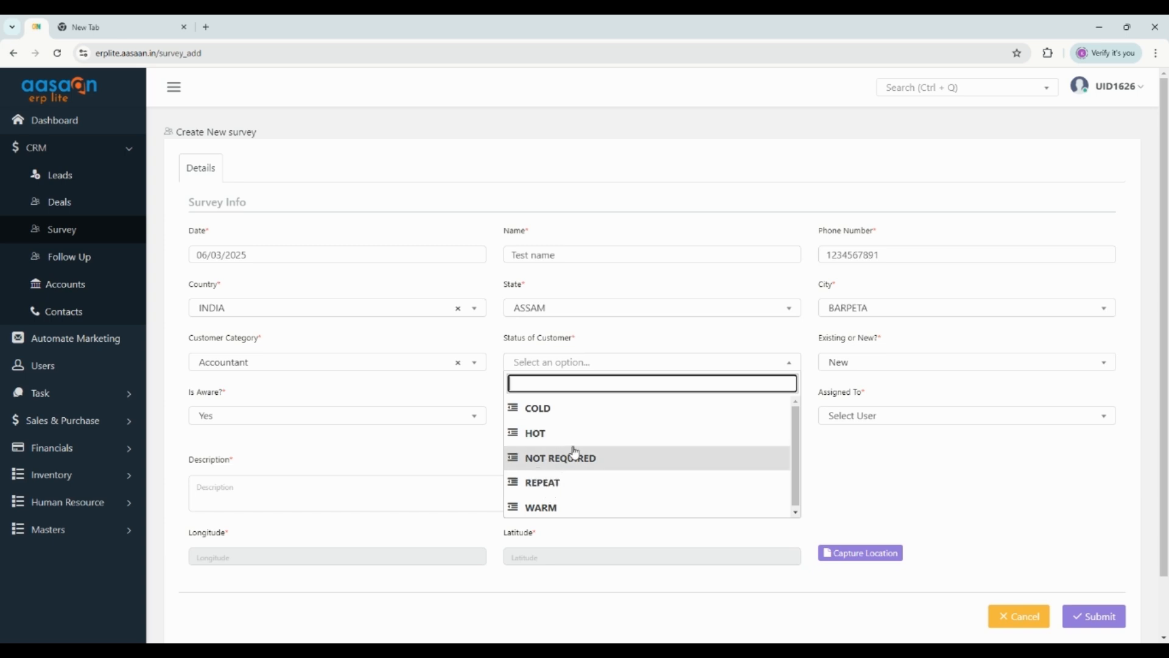
{"action": "left_click", "coordinate": [554, 437]}
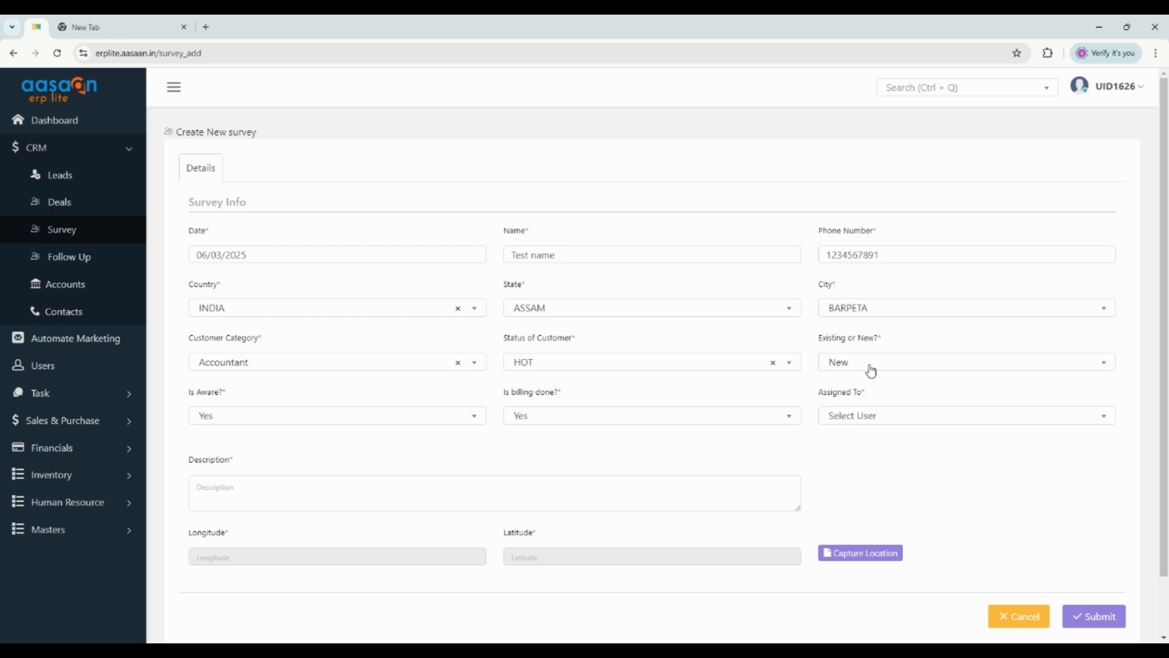
{"action": "left_click", "coordinate": [256, 417]}
{"action": "left_click_drag", "start_coordinate": [195, 392], "coordinate": [261, 400]}
{"action": "left_click", "coordinate": [236, 419]}
{"action": "left_click", "coordinate": [544, 458]}
{"action": "left_click", "coordinate": [532, 416]}
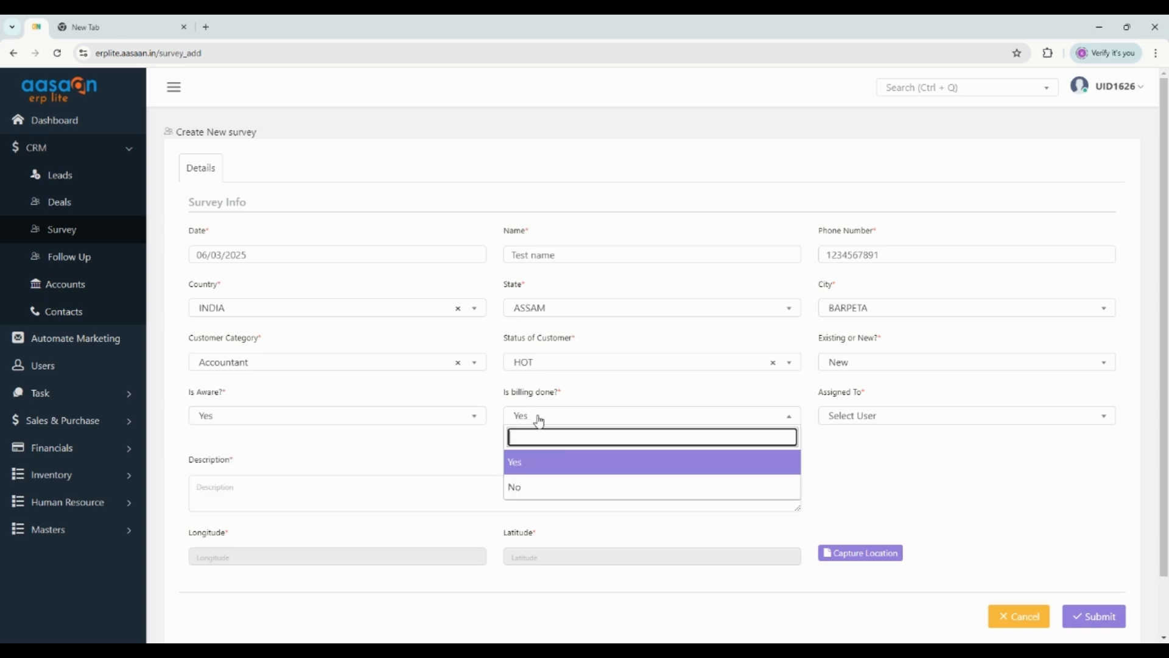
{"action": "left_click", "coordinate": [833, 451]}
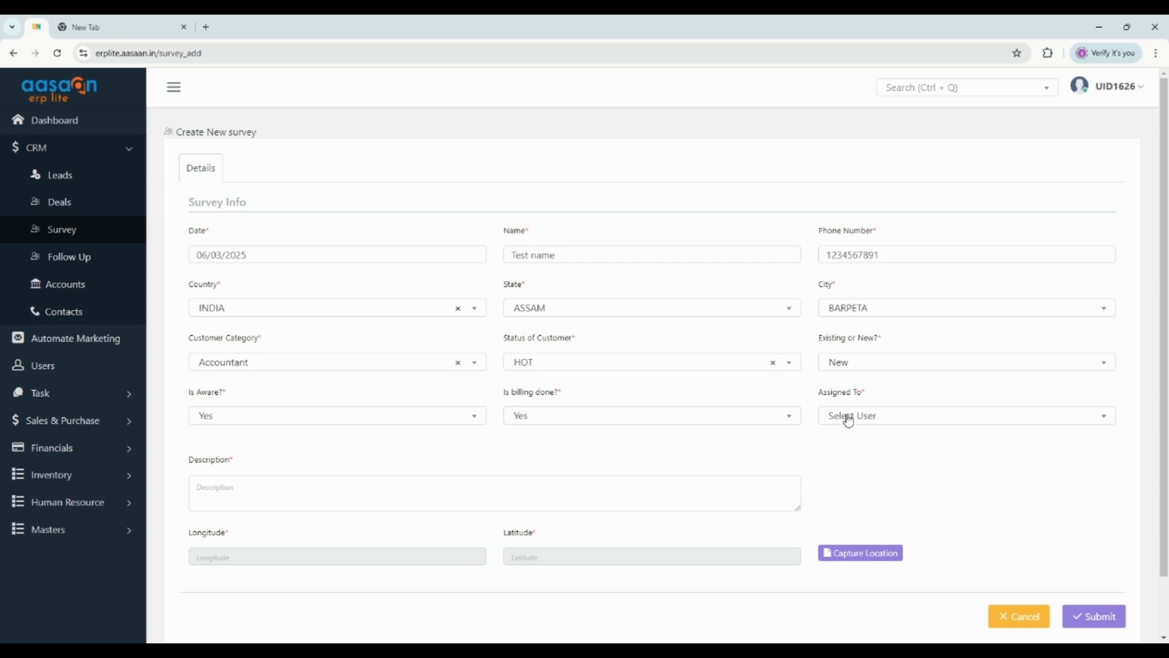
Assign the survey to the Aasaan user and enter "Test" as its description.
{"action": "left_click", "coordinate": [848, 421]}
{"action": "left_click", "coordinate": [858, 485]}
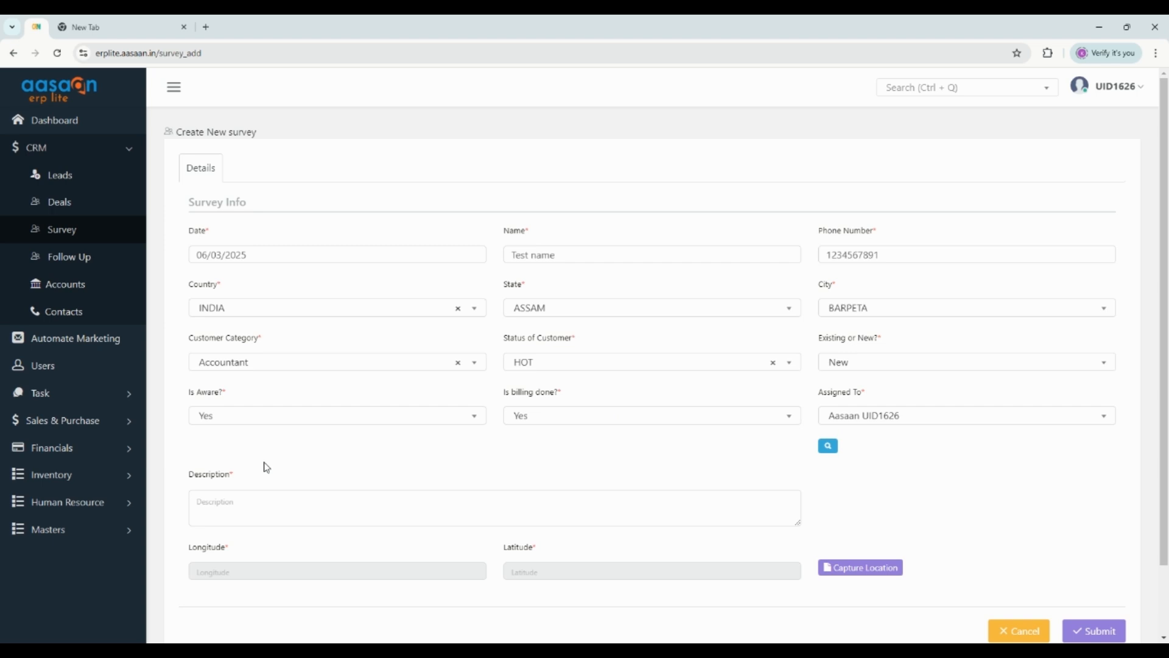
{"action": "left_click", "coordinate": [258, 499]}
{"action": "type", "text": "T"}
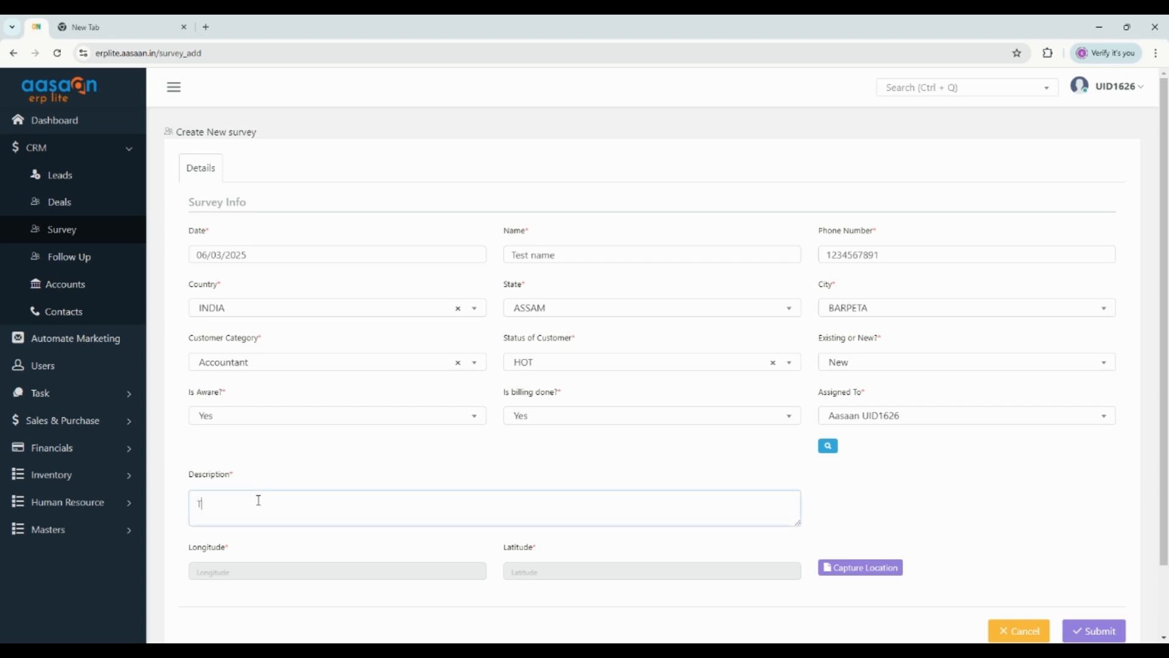
{"action": "type", "text": "est"}
Capture the current location for the longitude and latitude and submit the survey.
{"action": "scroll", "coordinate": [506, 545], "scroll_direction": "down", "scroll_amount": 2}
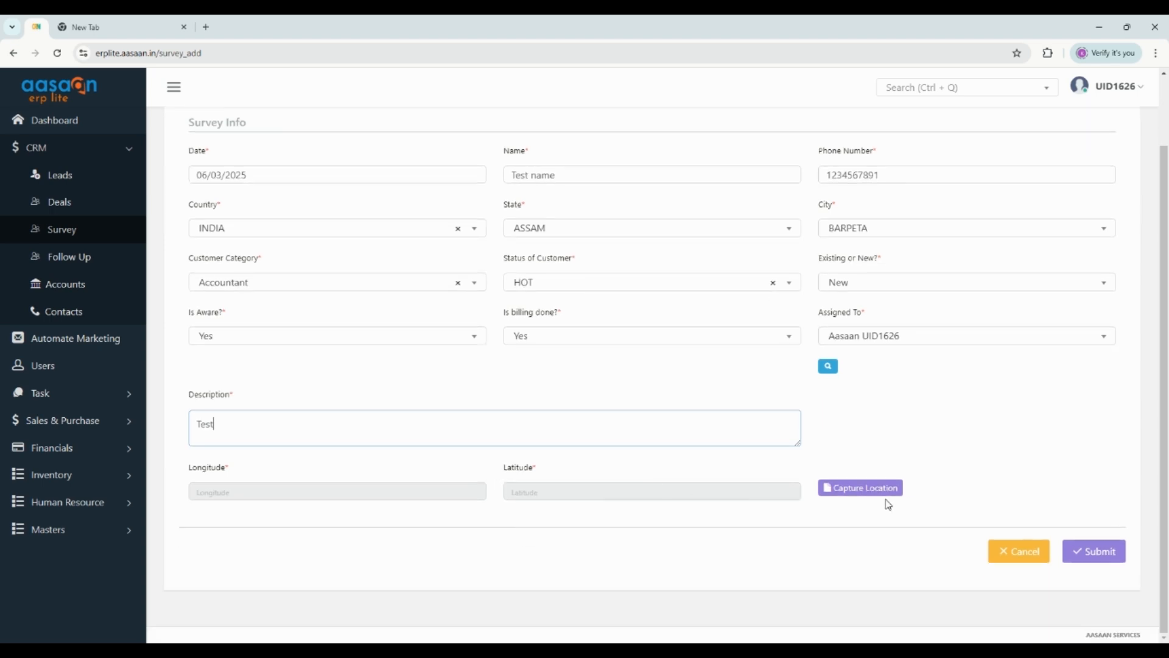
{"action": "left_click", "coordinate": [868, 489]}
{"action": "left_click", "coordinate": [869, 489]}
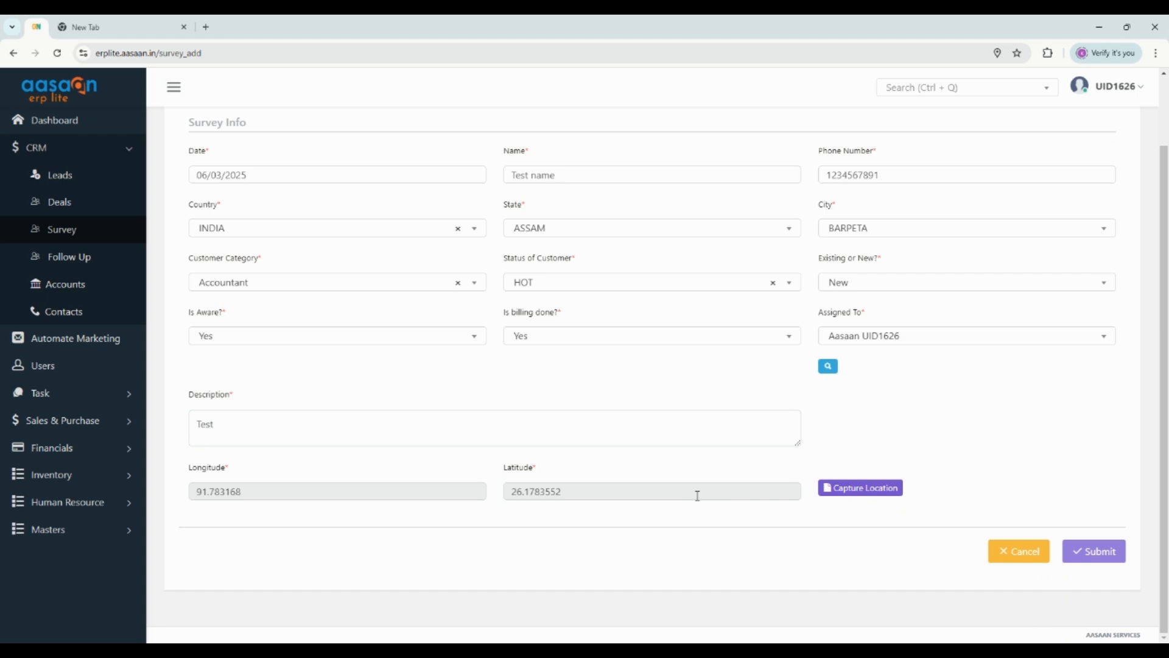
{"action": "left_click", "coordinate": [1103, 563]}
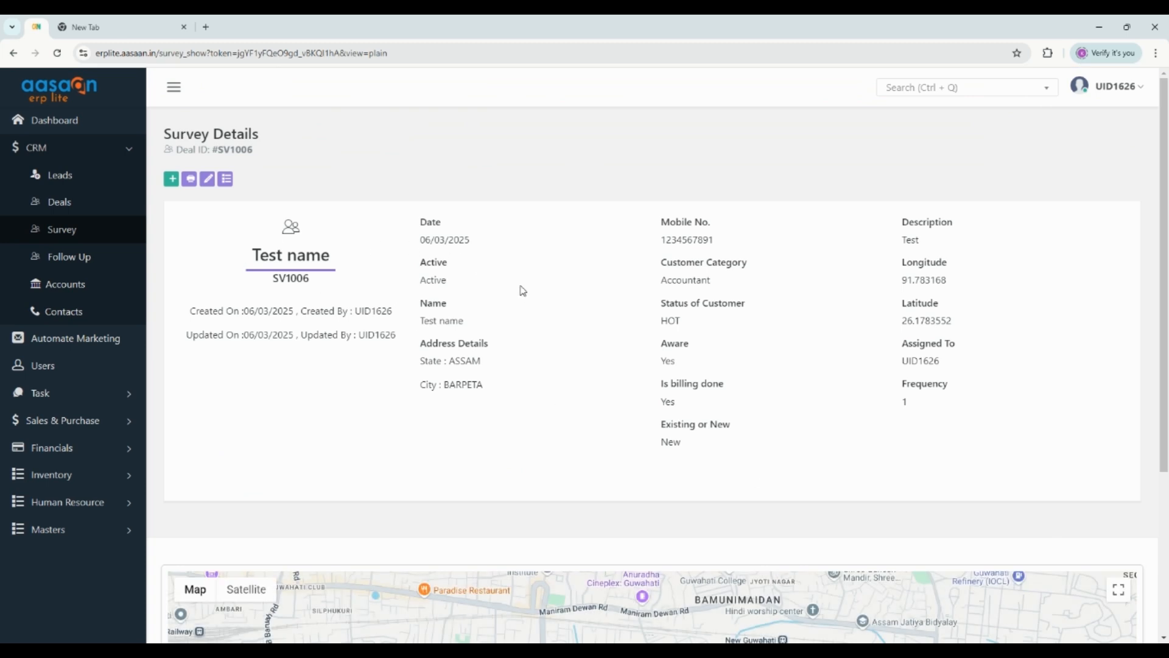
Examine the saved survey's details and its captured location on the map.
{"action": "scroll", "coordinate": [666, 304], "scroll_direction": "down", "scroll_amount": 1}
{"action": "scroll", "coordinate": [666, 303], "scroll_direction": "down", "scroll_amount": 2}
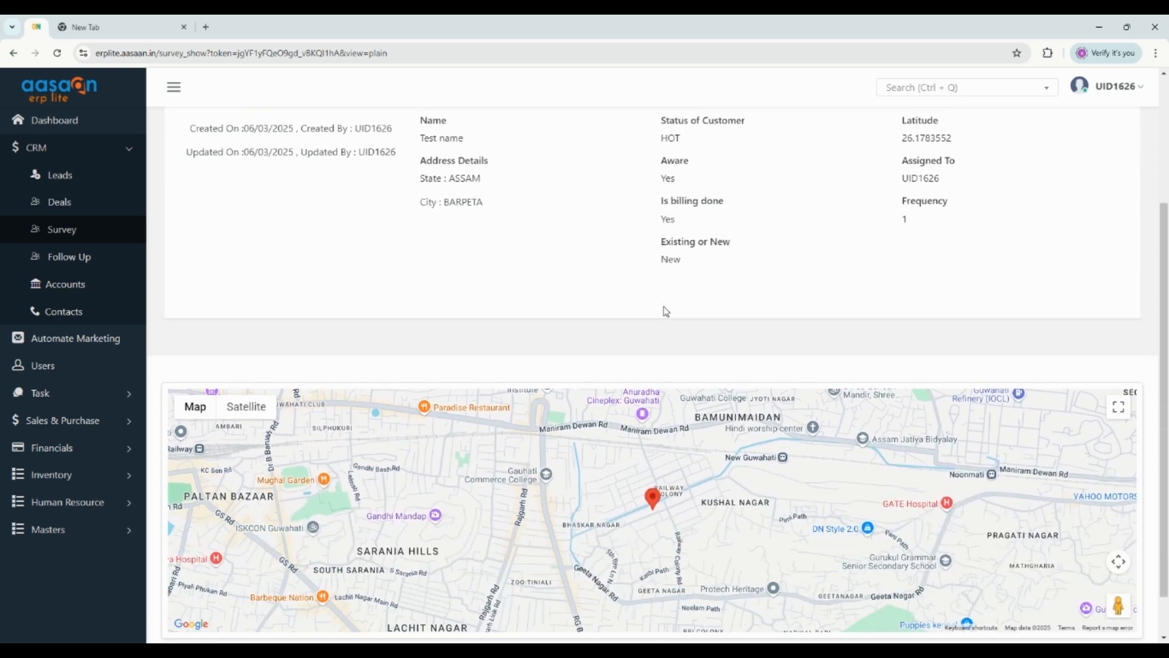
{"action": "scroll", "coordinate": [664, 310], "scroll_direction": "down", "scroll_amount": 1}
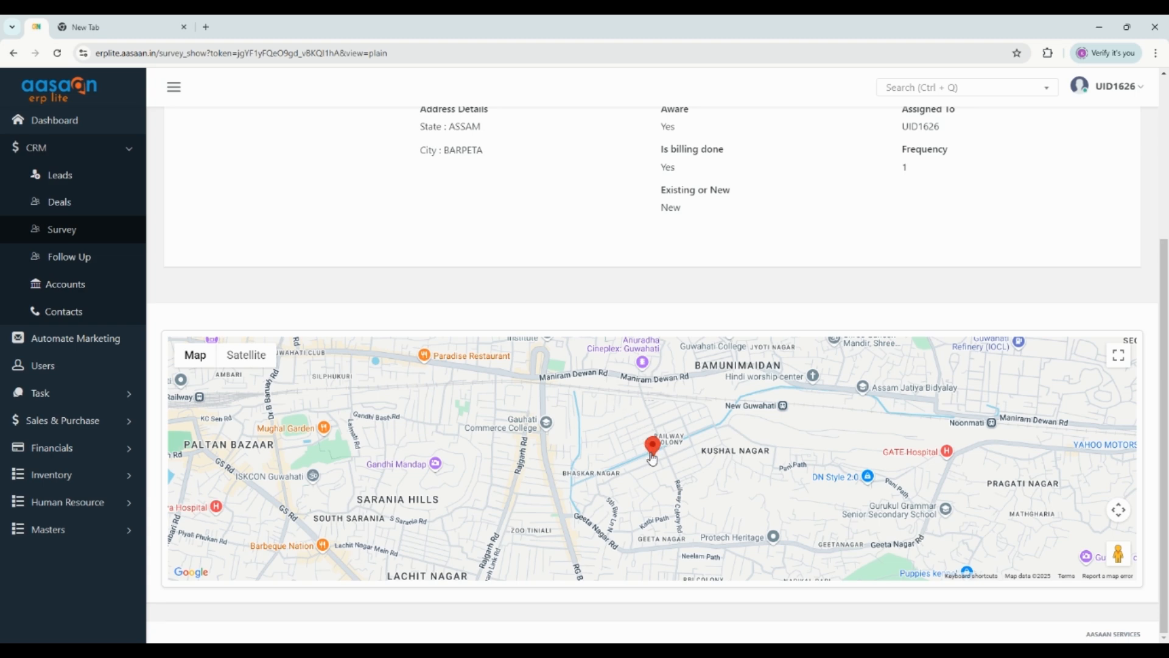
{"action": "scroll", "coordinate": [669, 462], "scroll_direction": "up", "scroll_amount": 4}
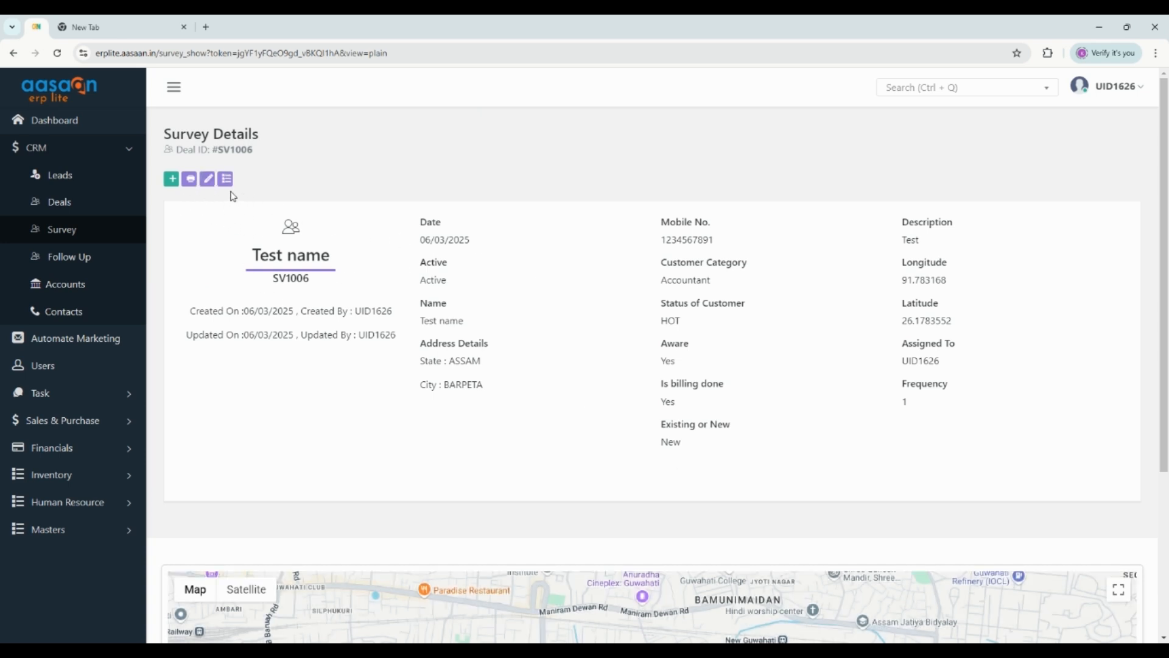
From the survey list, open the document management page of the Test name survey and go back to the list.
{"action": "left_click", "coordinate": [225, 179]}
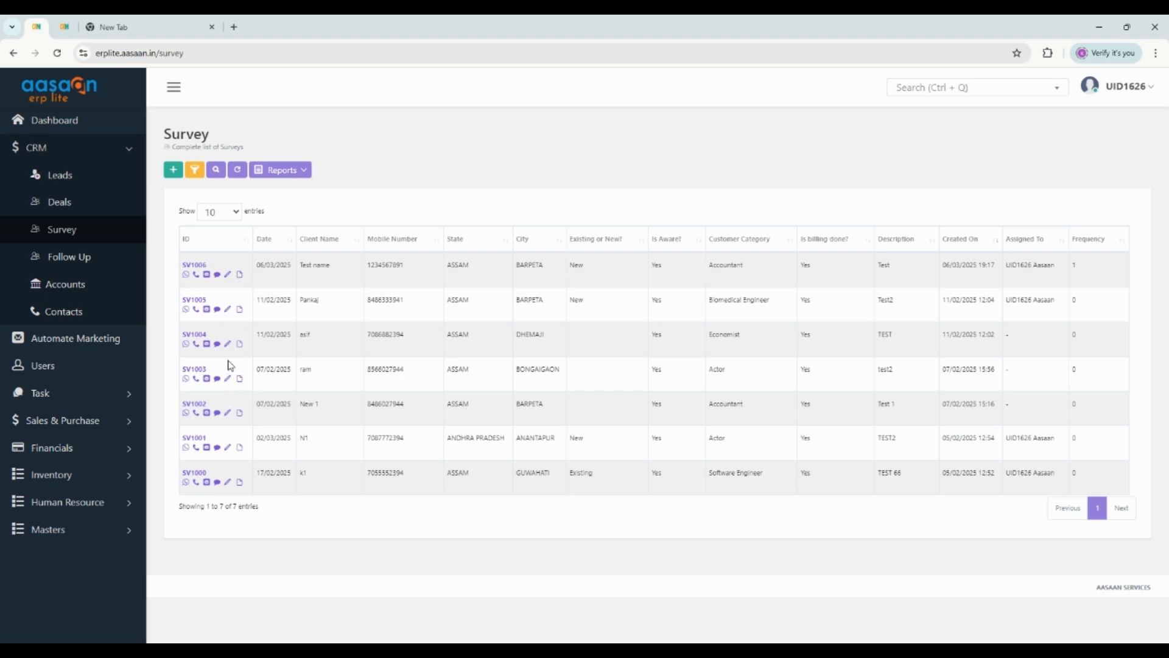
{"action": "left_click", "coordinate": [240, 275]}
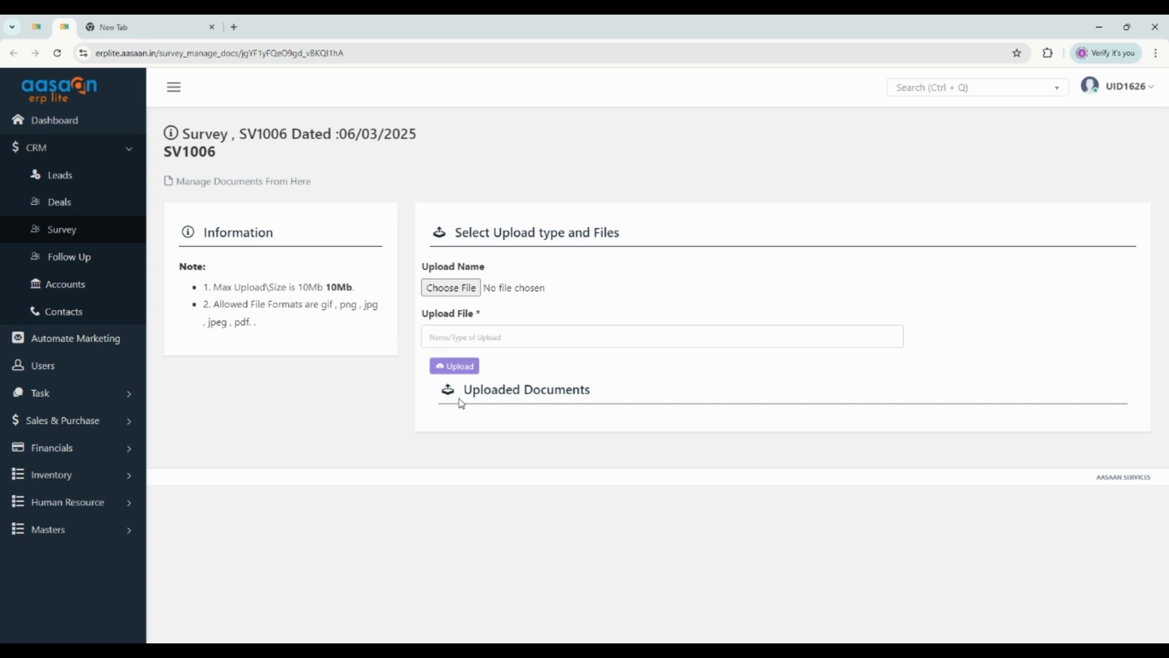
{"action": "left_click", "coordinate": [37, 27]}
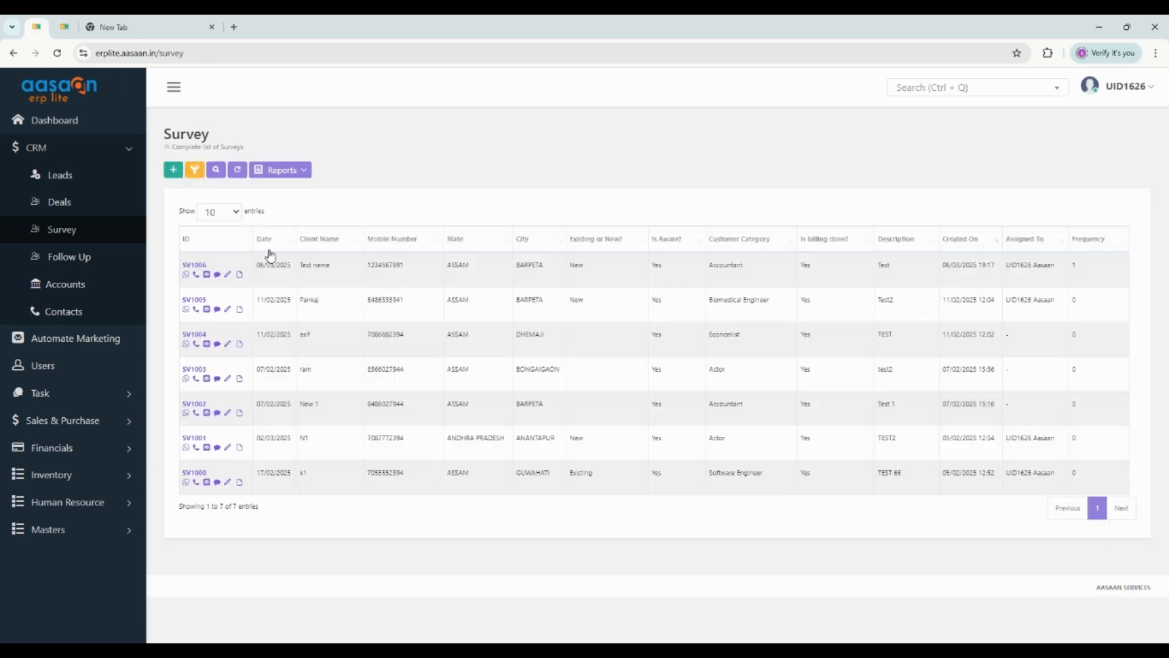